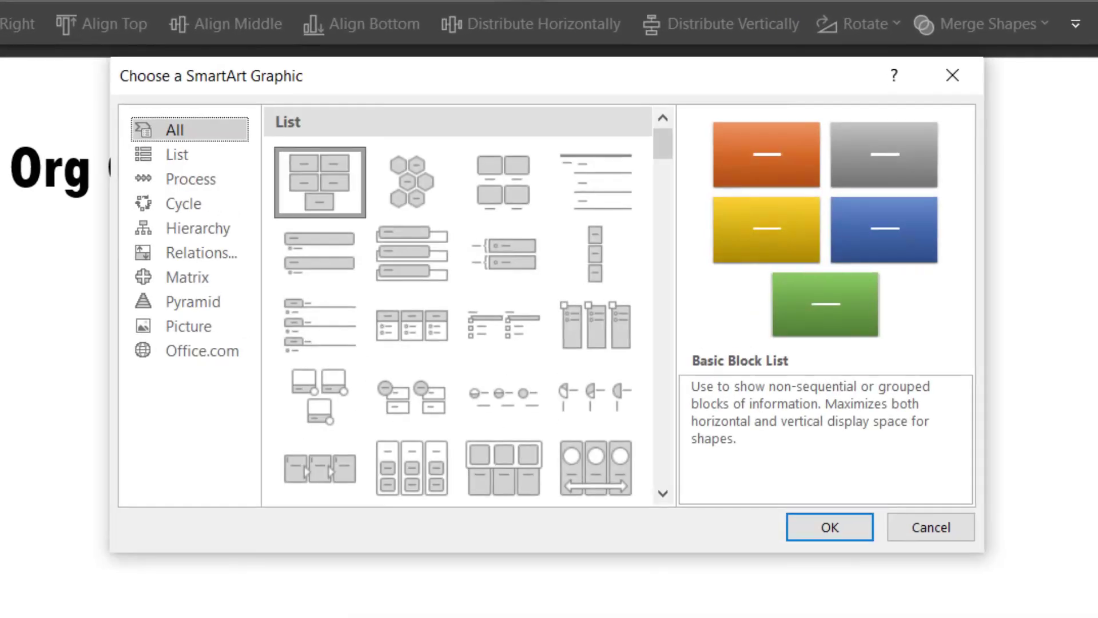
Step: Insert a Hierarchy > Organization Chart SmartArt graphic onto the Org Chart slide
left_click(172, 228)
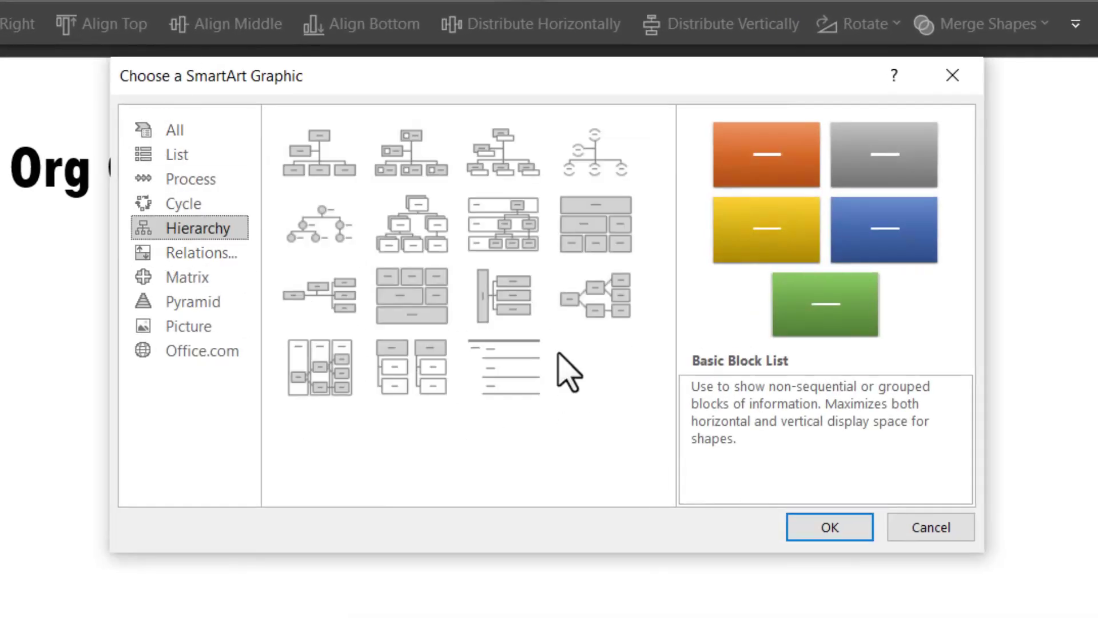
left_click(309, 163)
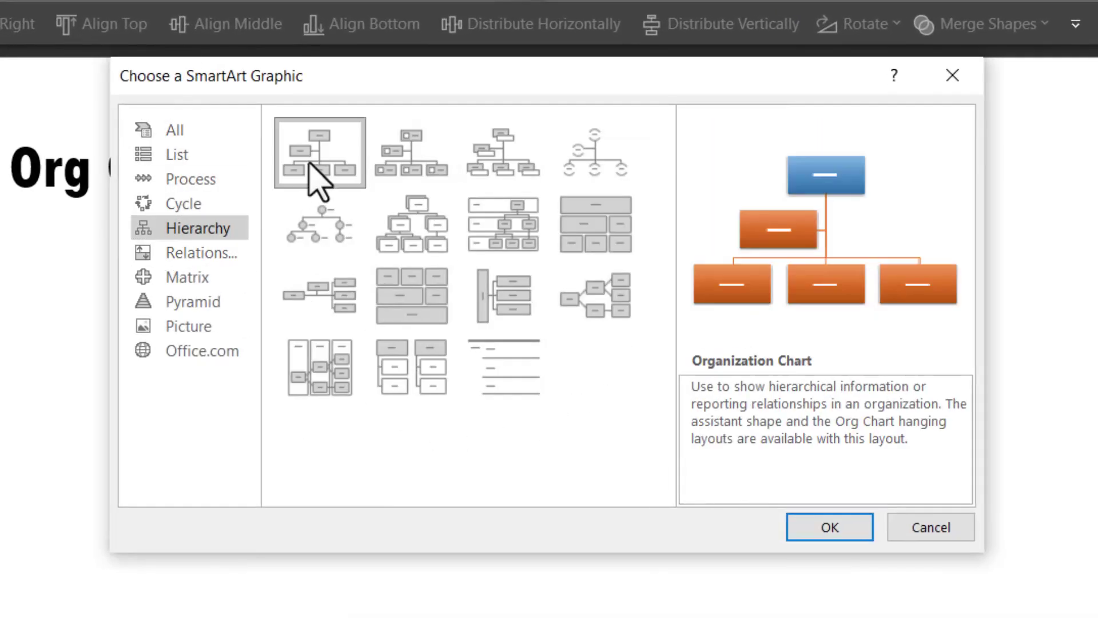
left_click(841, 523)
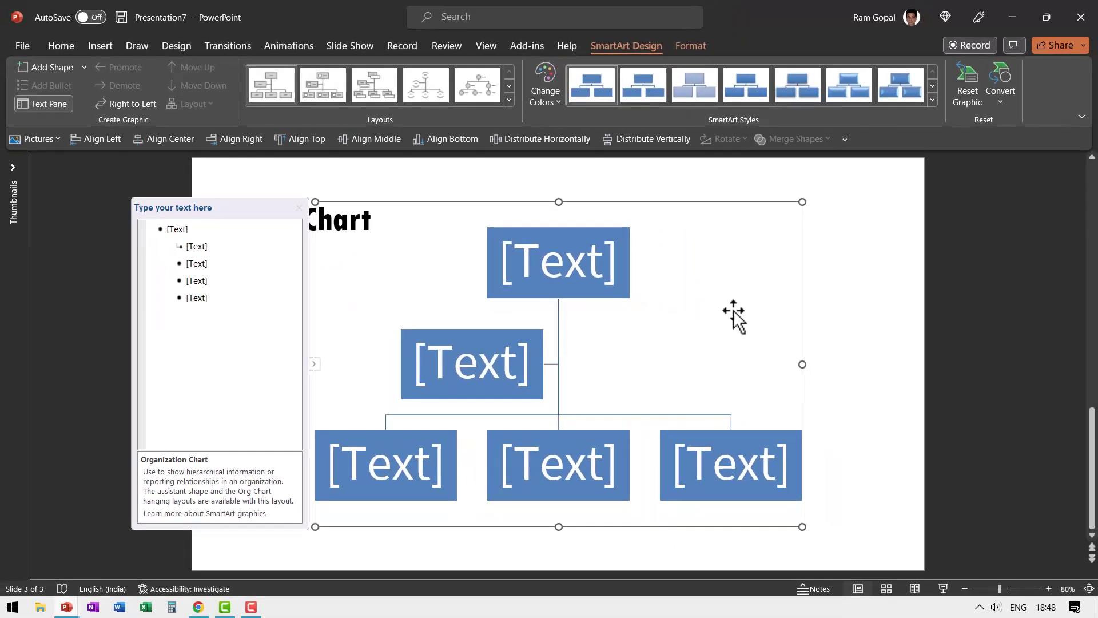
Step: Enter CEO in the chart's top box, then remove the chart so only the title remains
left_click(575, 266)
type("CEO")
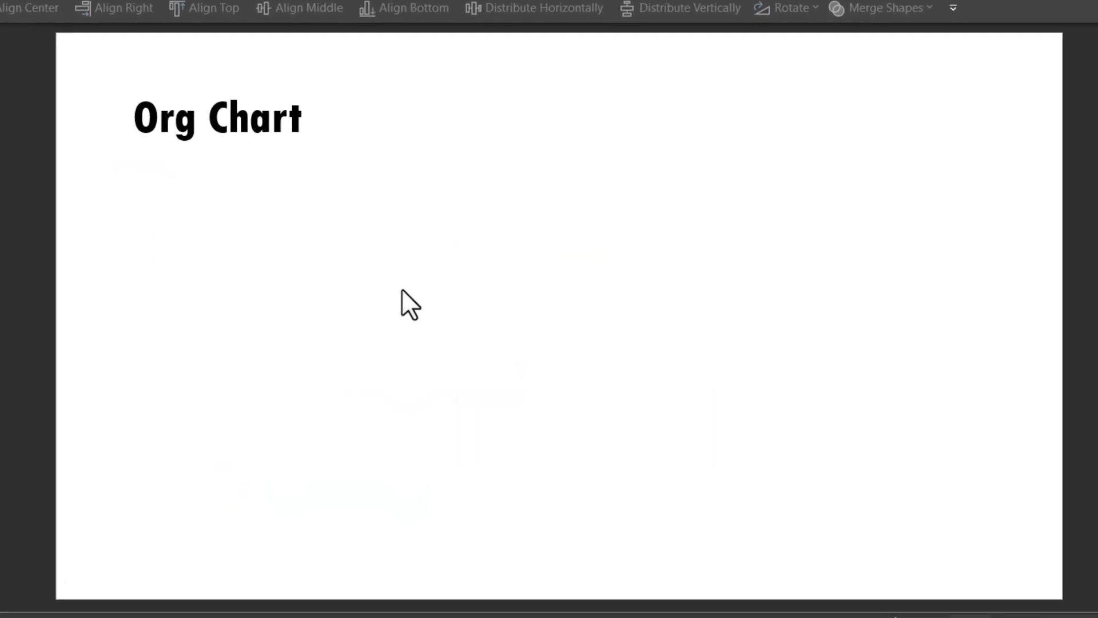
right_click(443, 343)
mouse_move(513, 403)
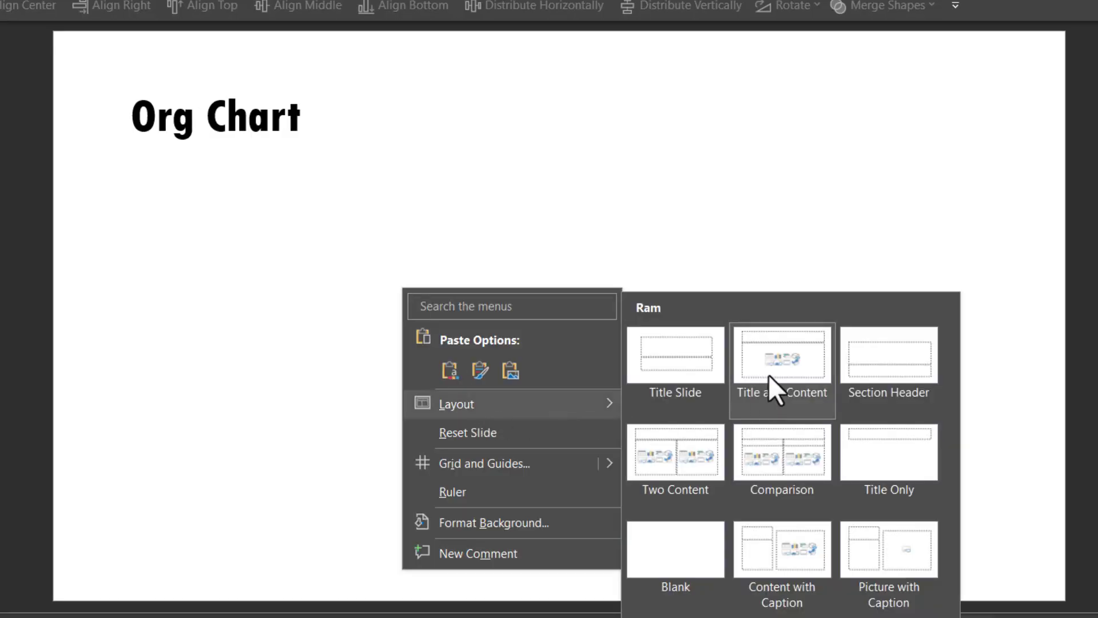
Step: Switch the slide to Title and Content and type CEO and Head Finance as bullets
left_click(768, 375)
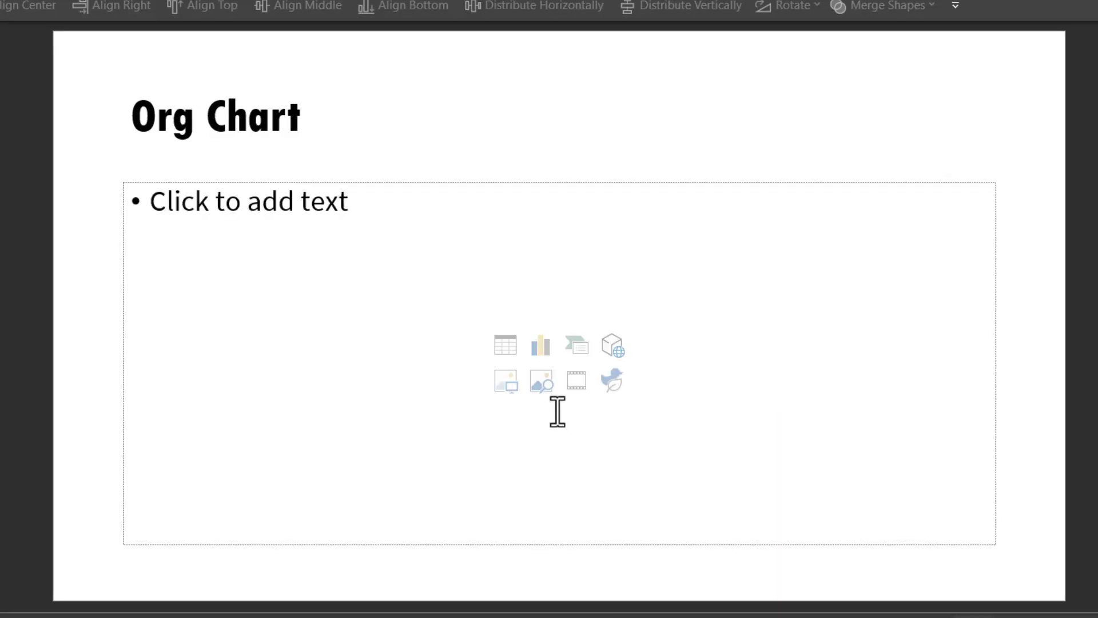
left_click(223, 221)
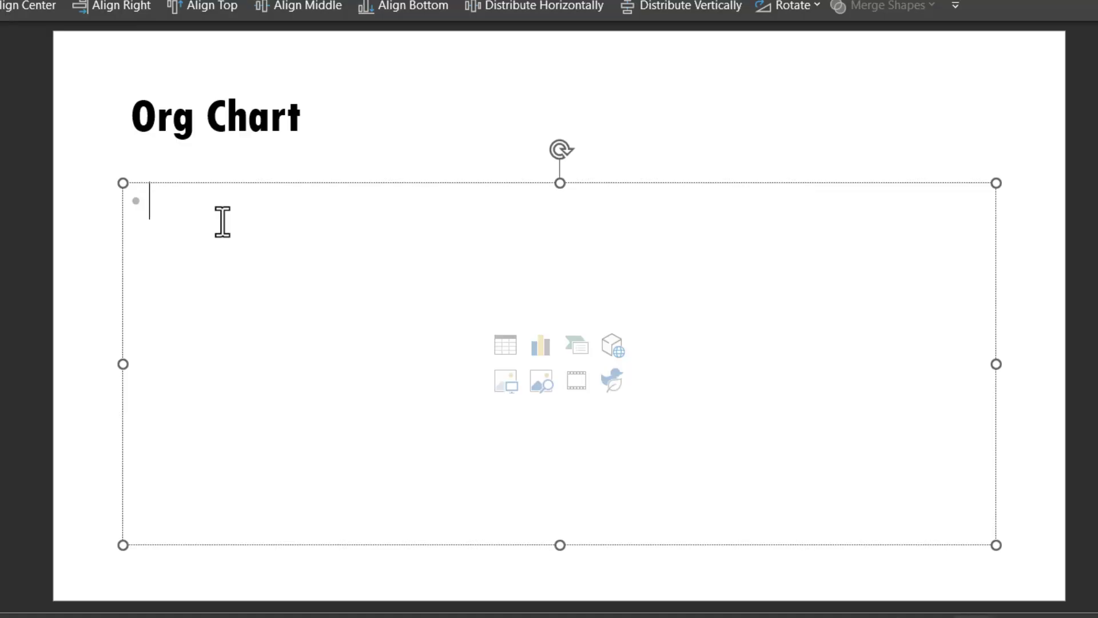
type("CEO")
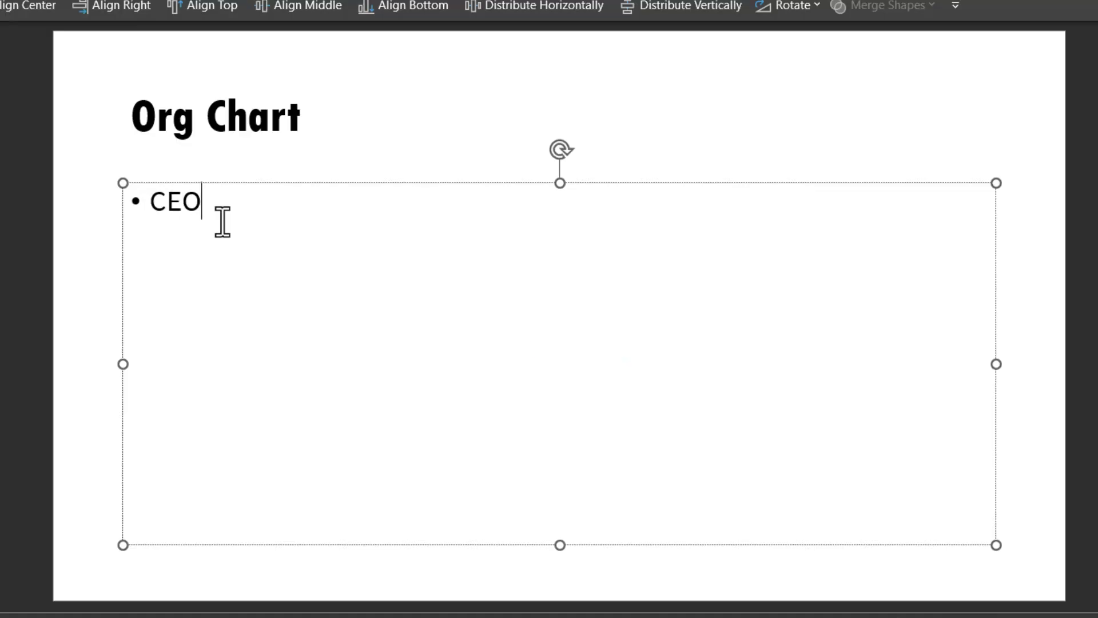
key("Return")
type("H")
type("ead Finance")
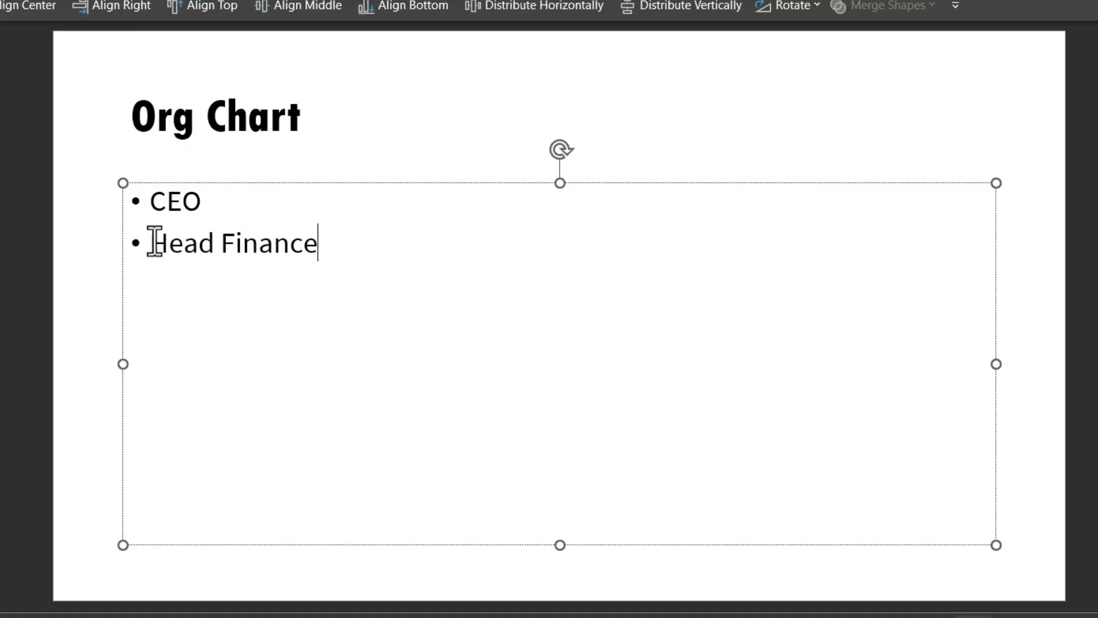
Step: Indent Head Finance under CEO and add Head Marketing and Head HR lines
left_click(168, 243)
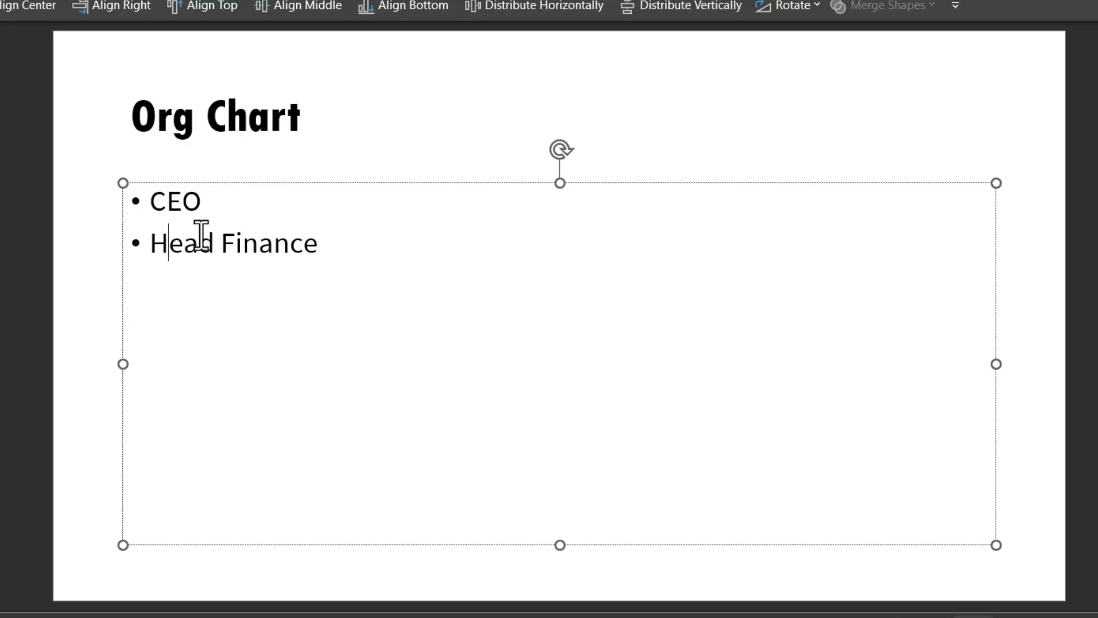
left_click(153, 245)
key("Tab")
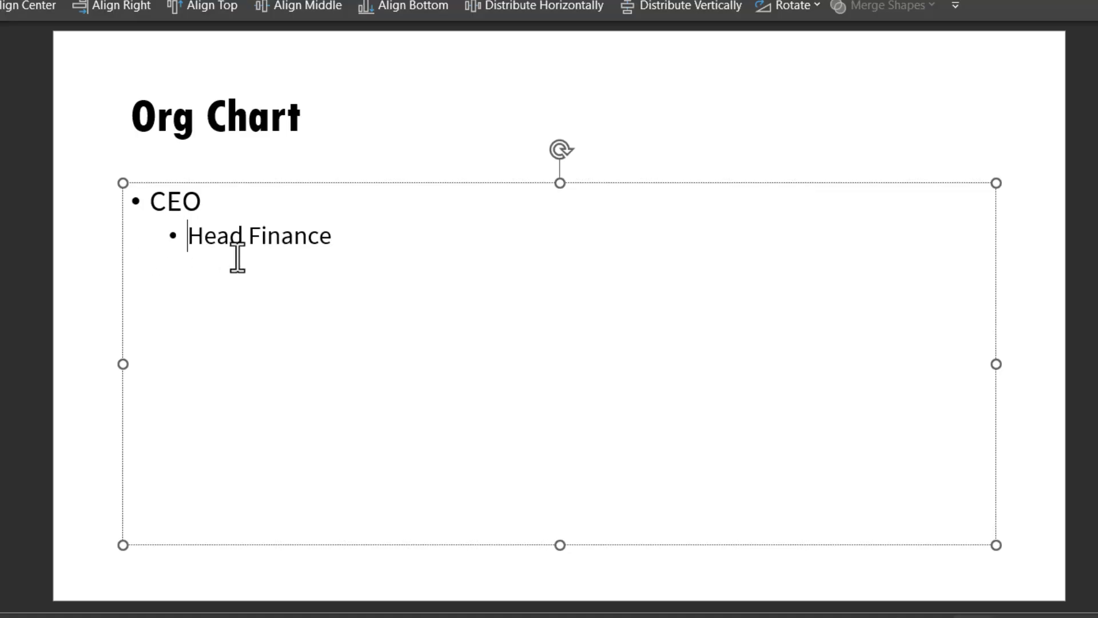
left_click(364, 232)
type("Head")
type(" Marketing")
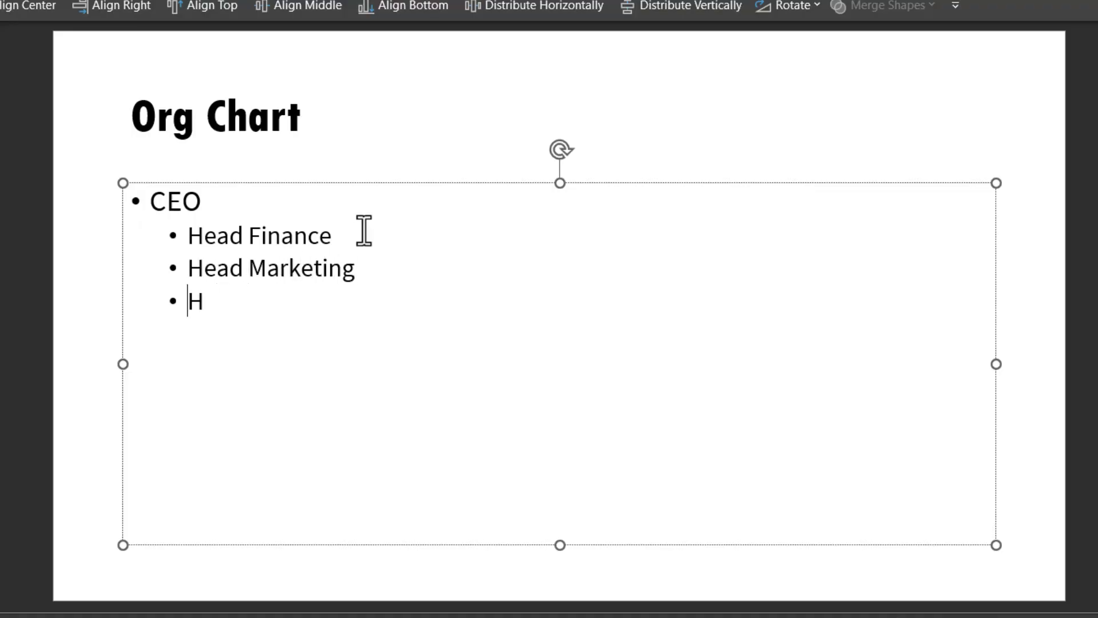
type(" Head HR")
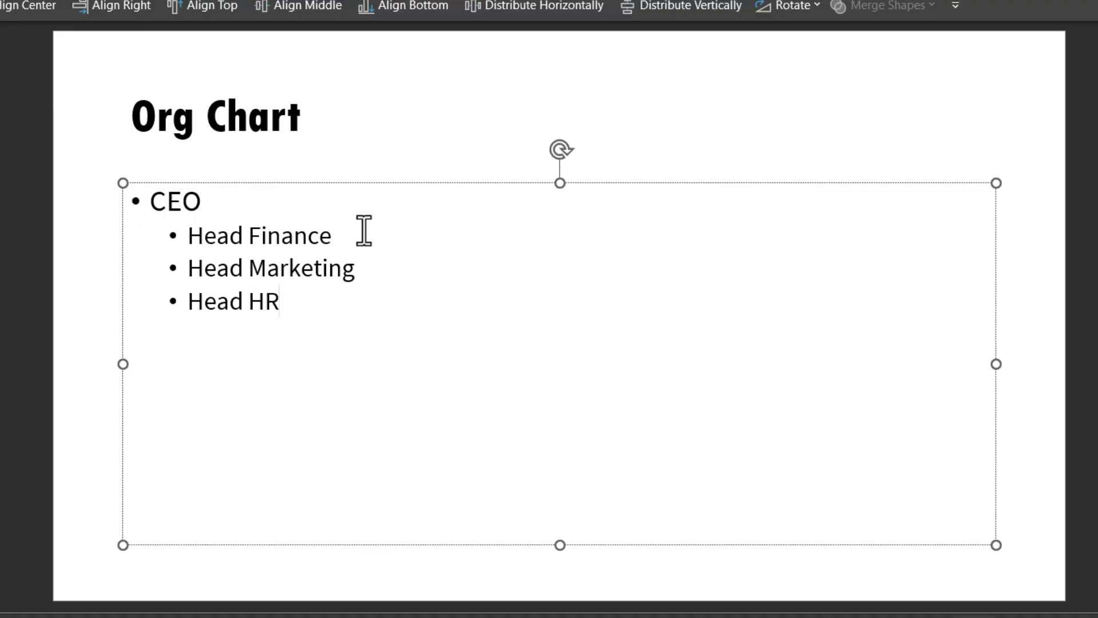
left_click(337, 236)
Step: Add indented sub-bullets VP Finance and Team head Finance under Head Finance
key("Return")
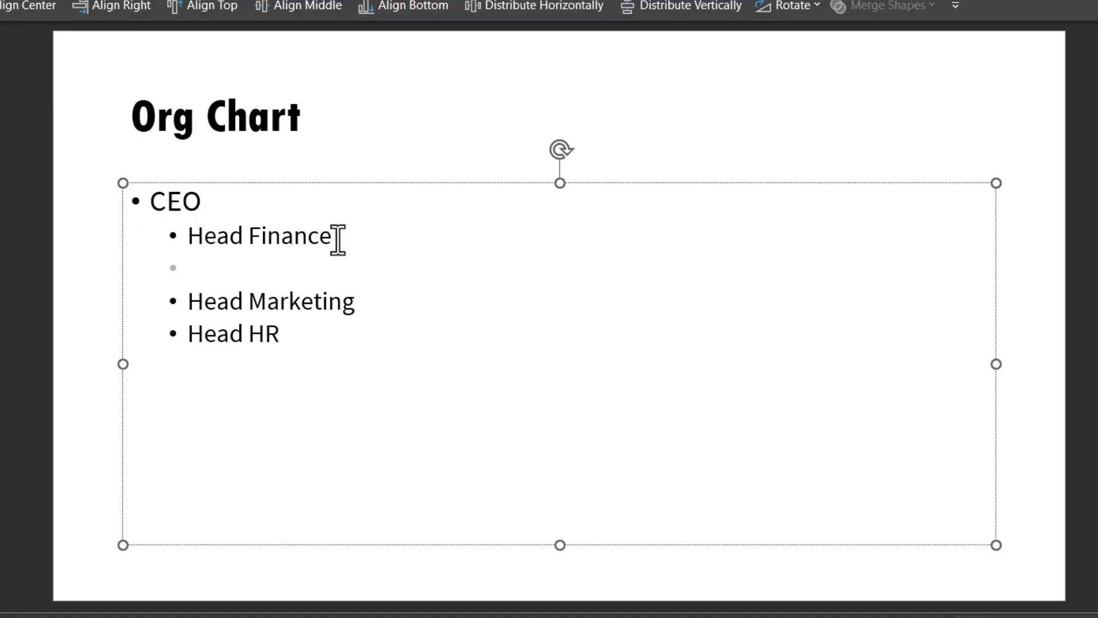
key("Tab")
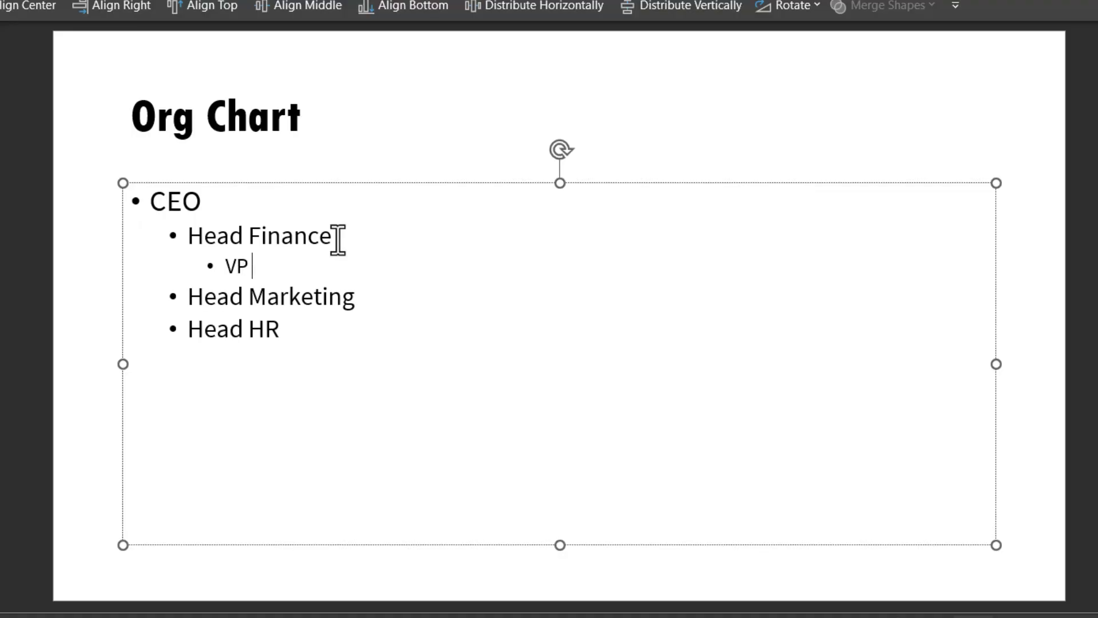
type("finance")
key("Return")
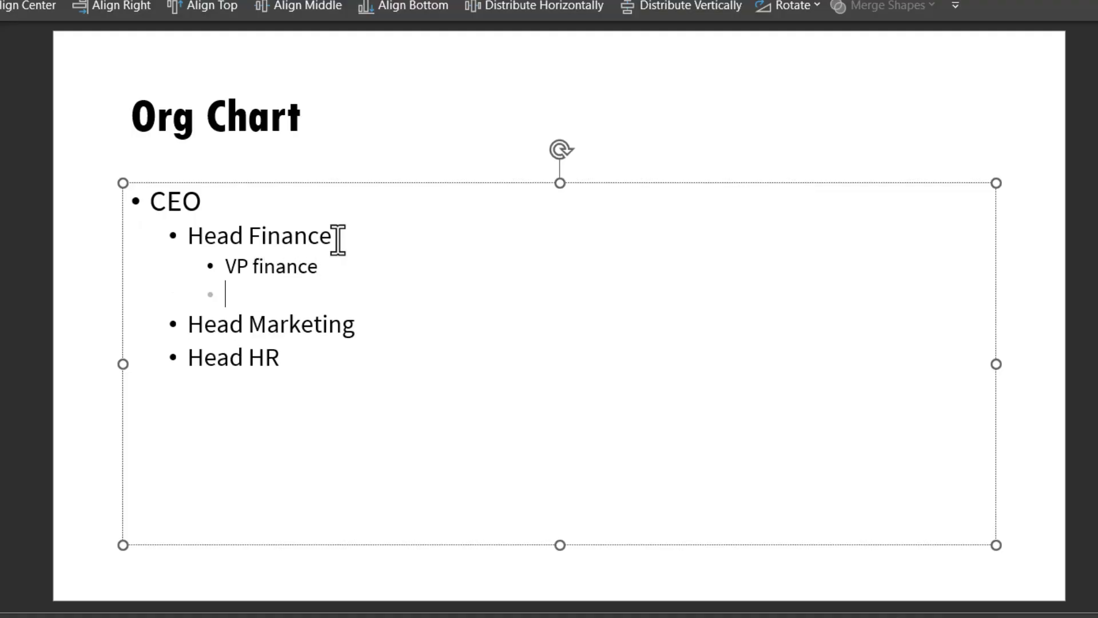
type("Team he")
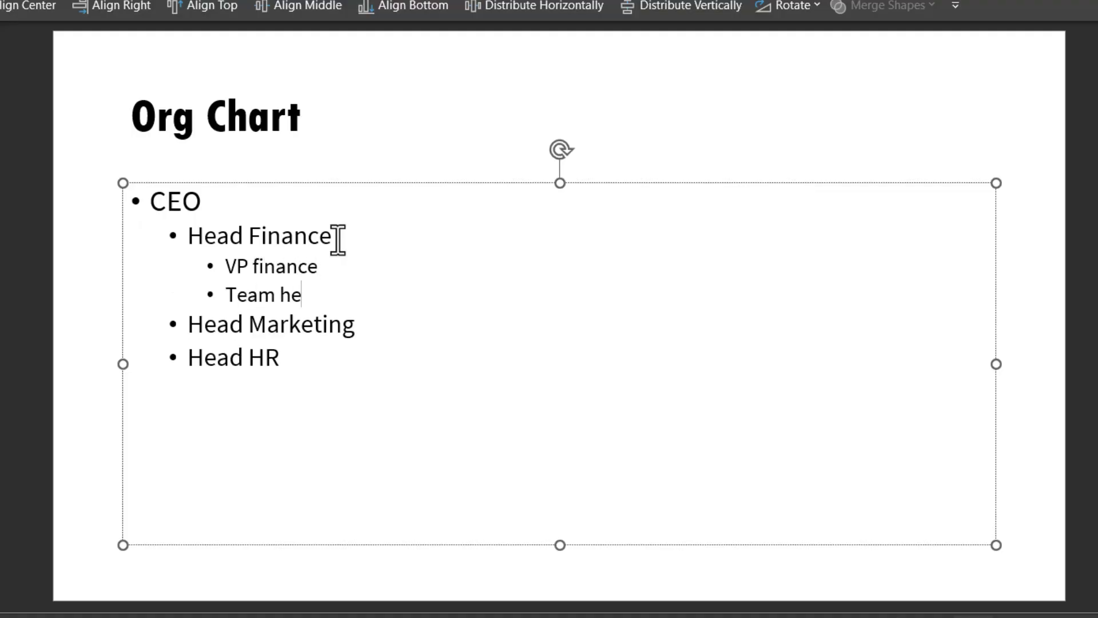
type("ad Finance")
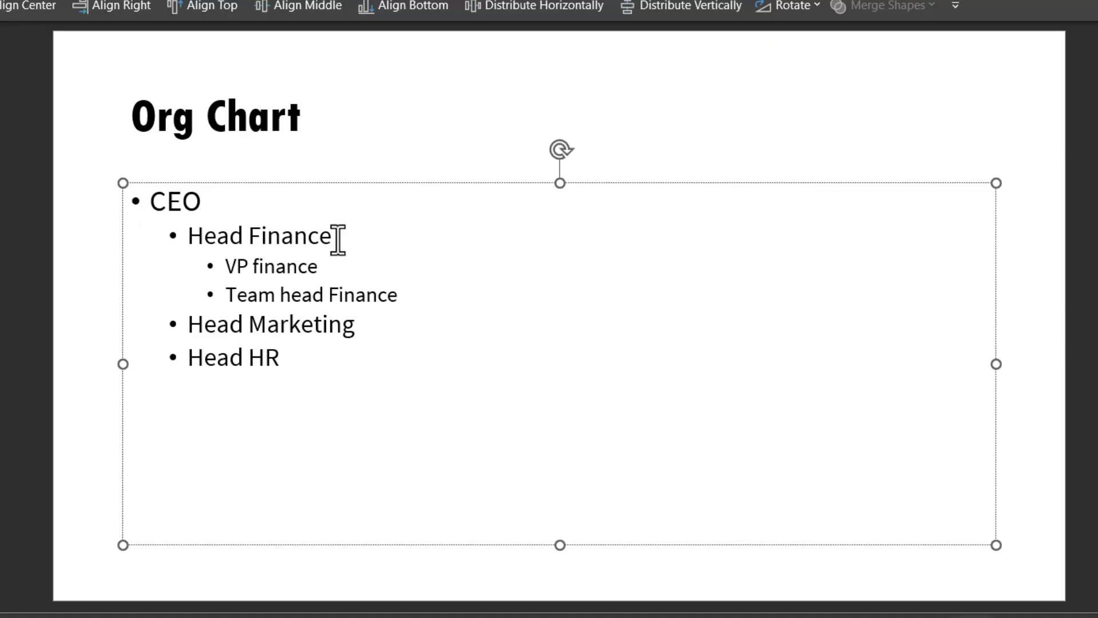
Step: Add indented sub-bullets VP marketing and Social Media Manager under Head Marketing
left_click(351, 327)
key("Return")
key("Tab")
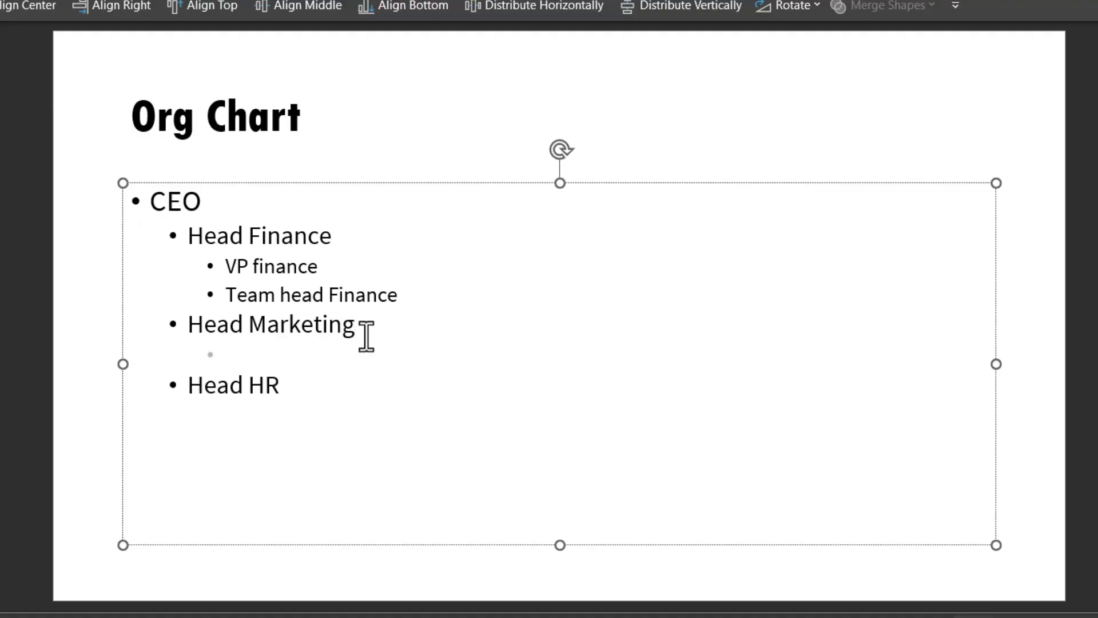
type("VP marketin")
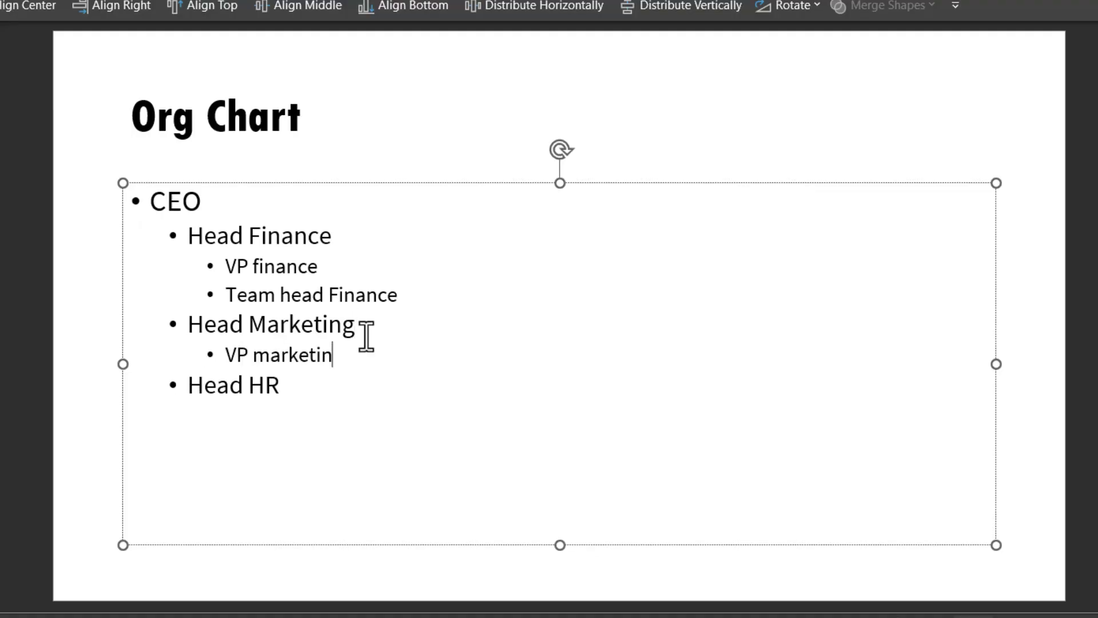
type("g")
key("Return")
type("coail \\")
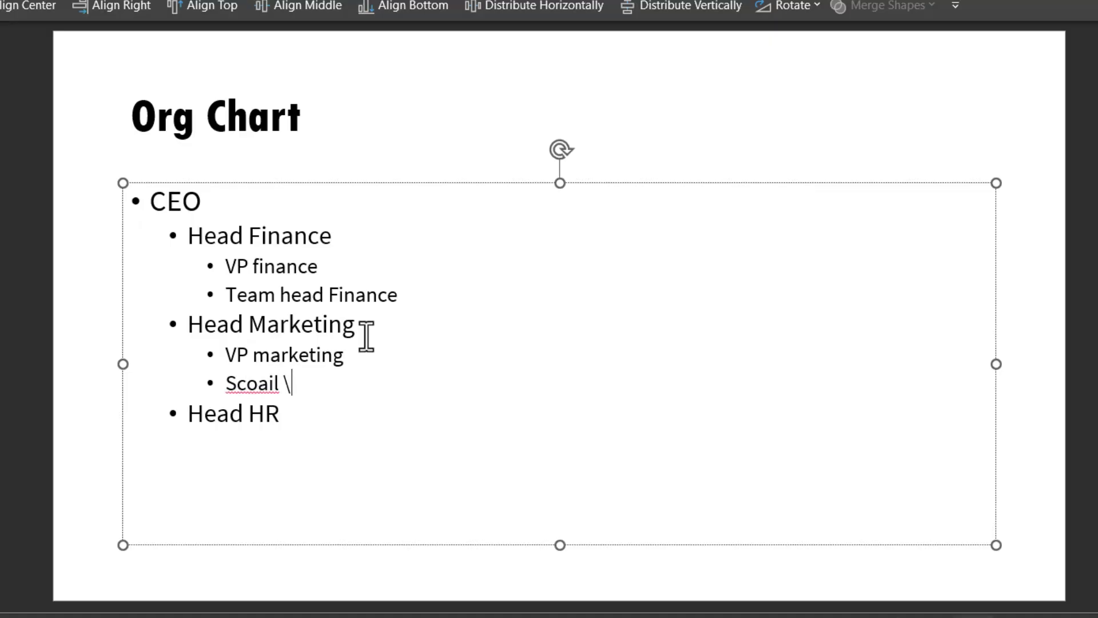
key("BackSpace")
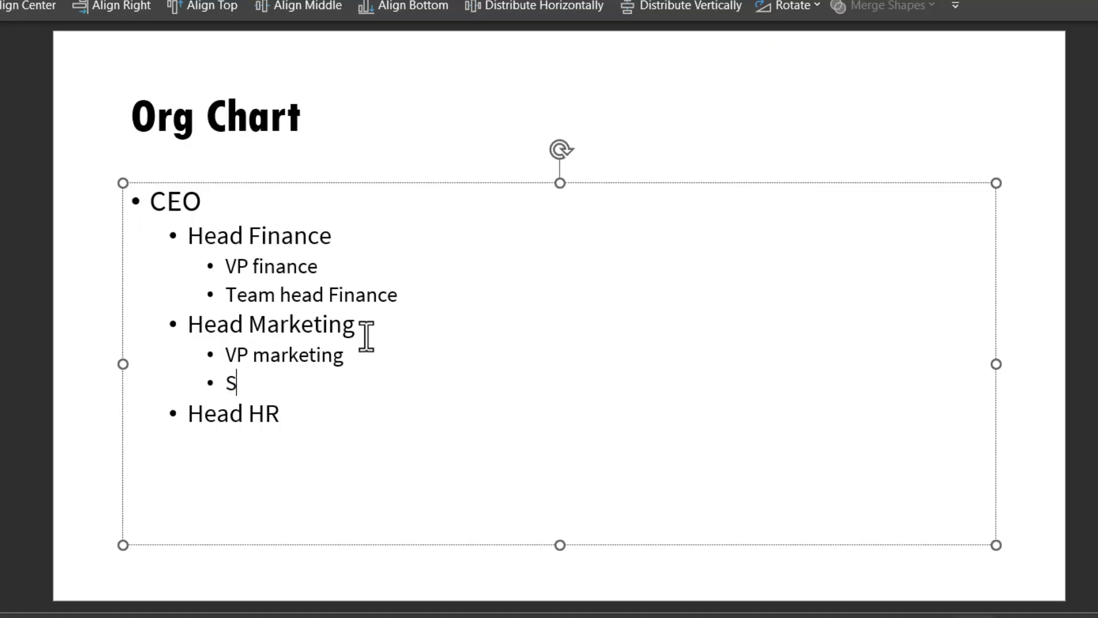
type("l Media ")
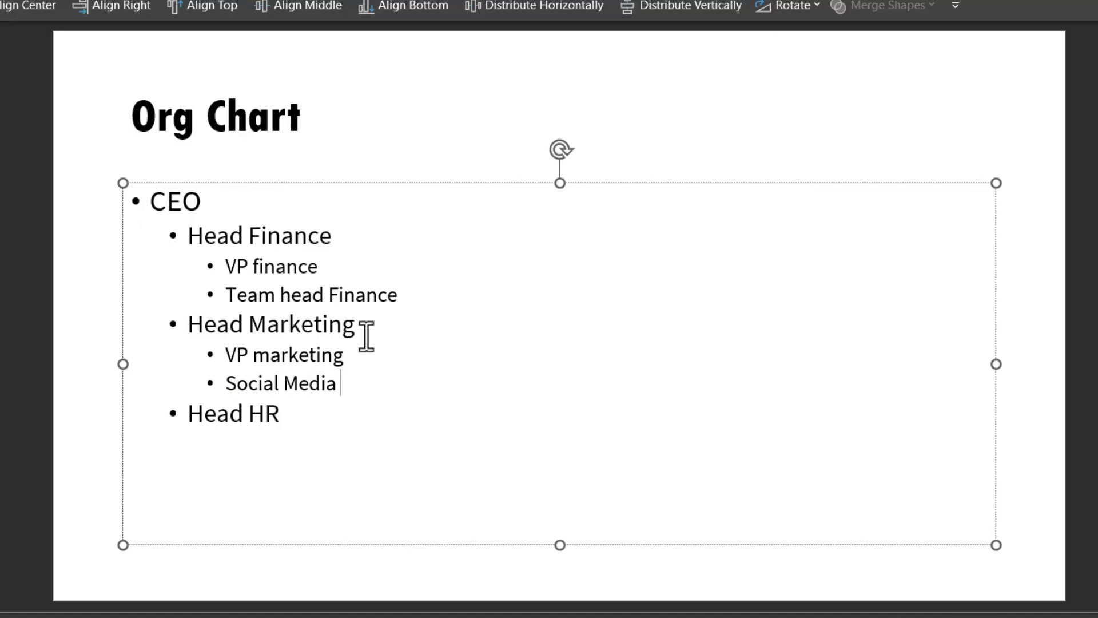
type("Manager")
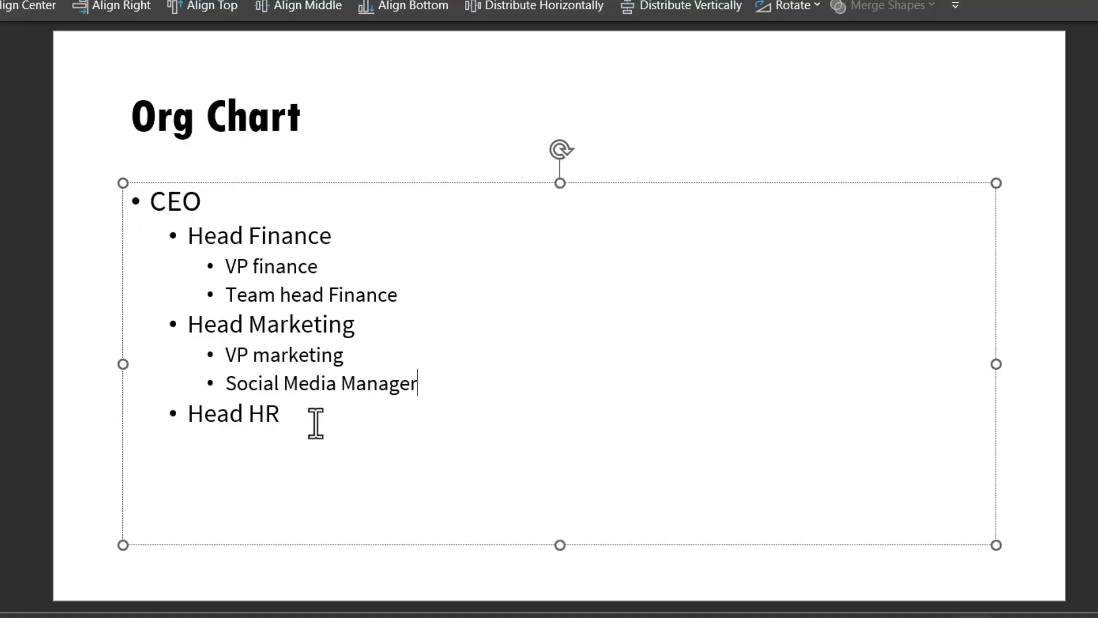
Step: Finish the HR roles, VP HR and VP Training, and exit the text box
left_click(312, 416)
type("aining")
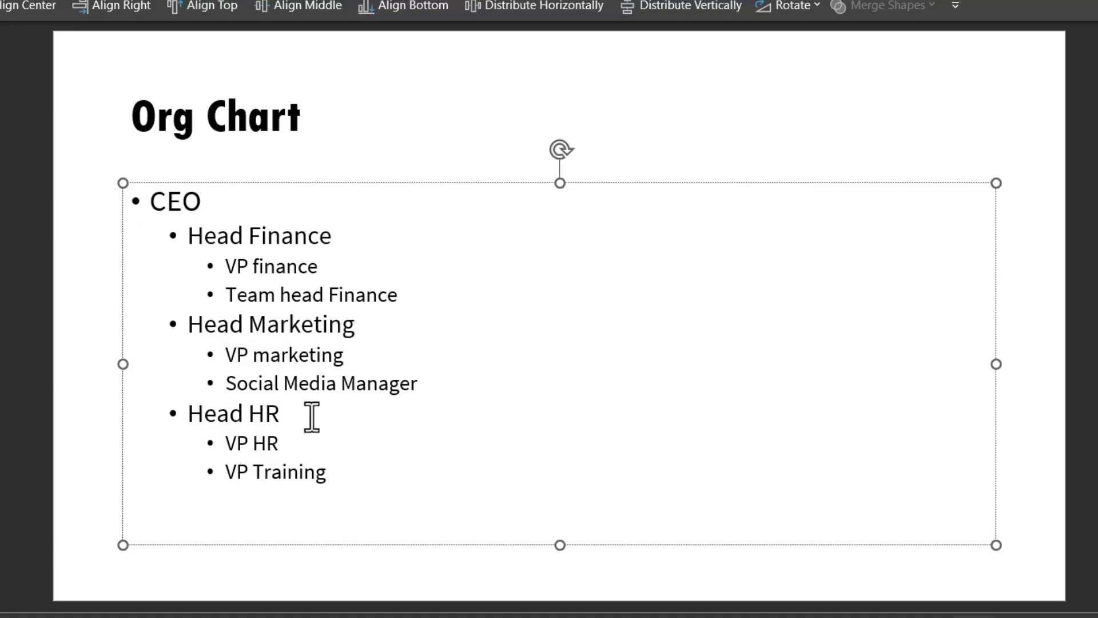
key("Escape")
key("Escape")
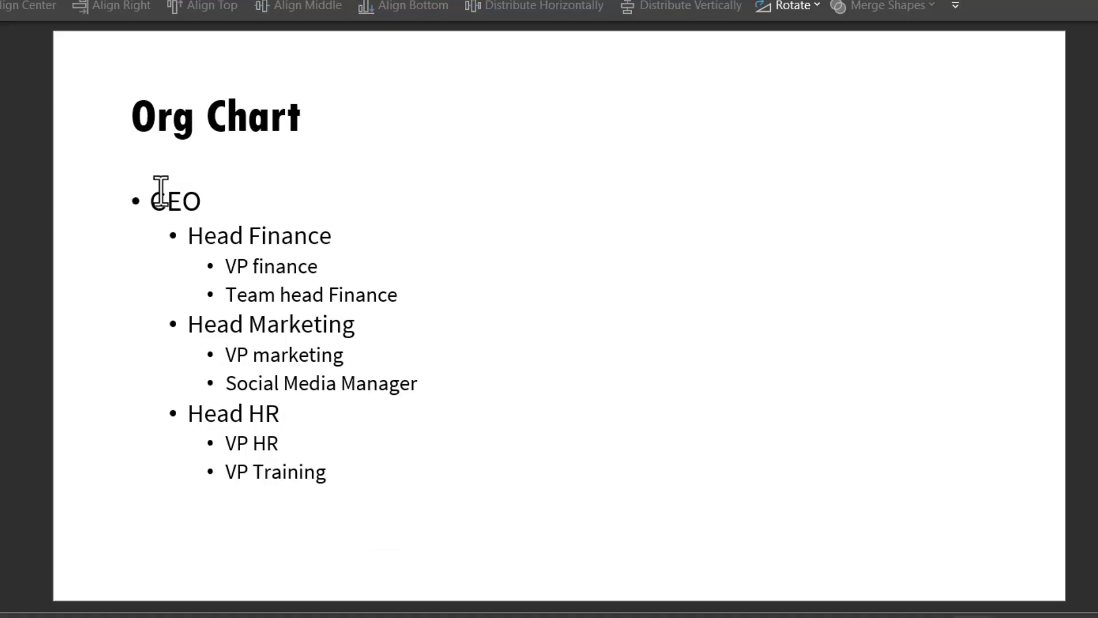
Step: Select the whole list from CEO to VP Training and convert it to an Organization Chart SmartArt
left_click_drag(152, 196, 336, 472)
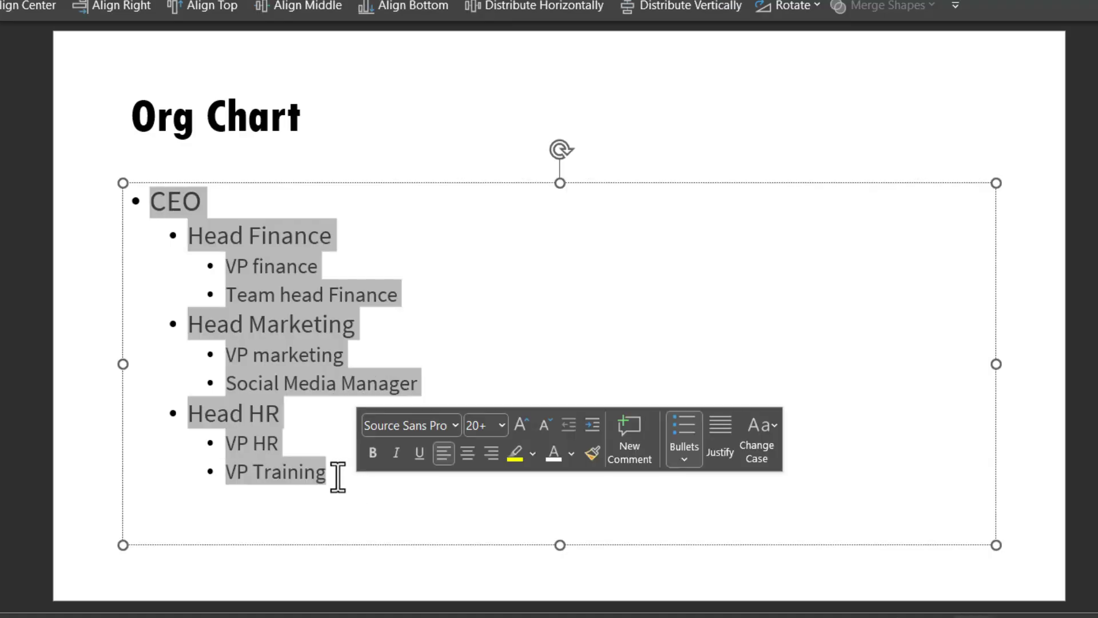
right_click(286, 320)
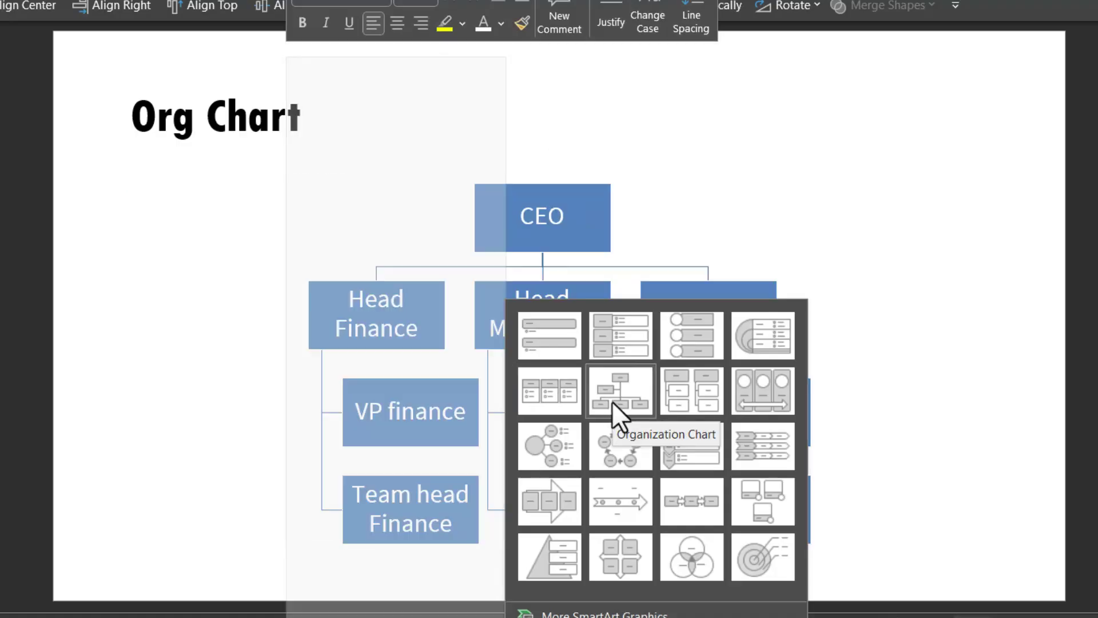
left_click(612, 400)
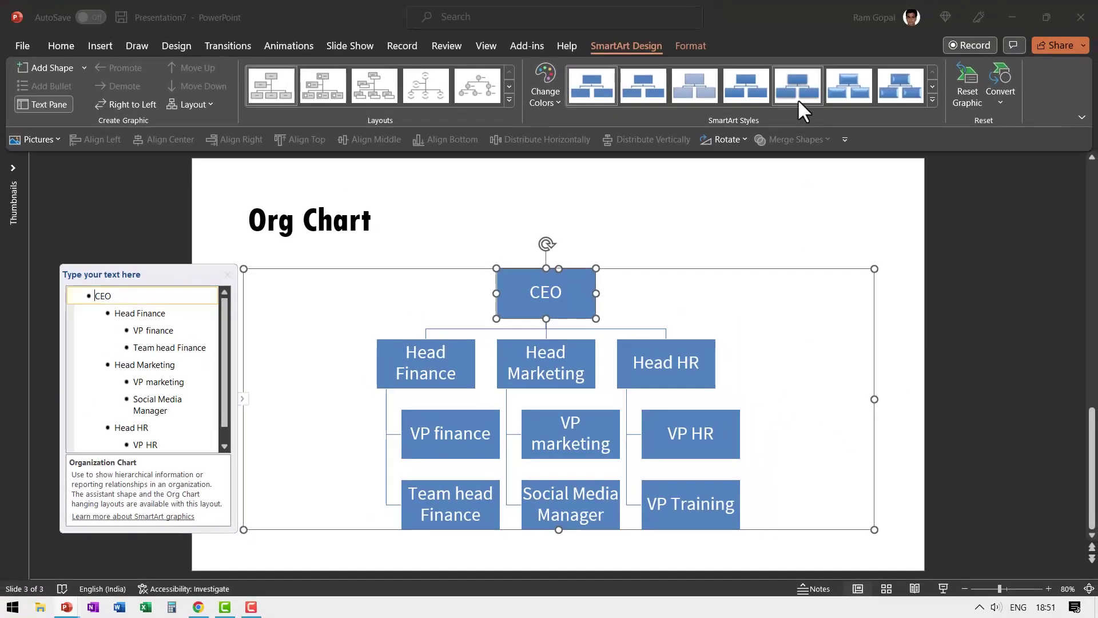
Step: Apply a shadowed SmartArt style and a Colorful purple, orange and blue scheme to the chart
left_click(797, 92)
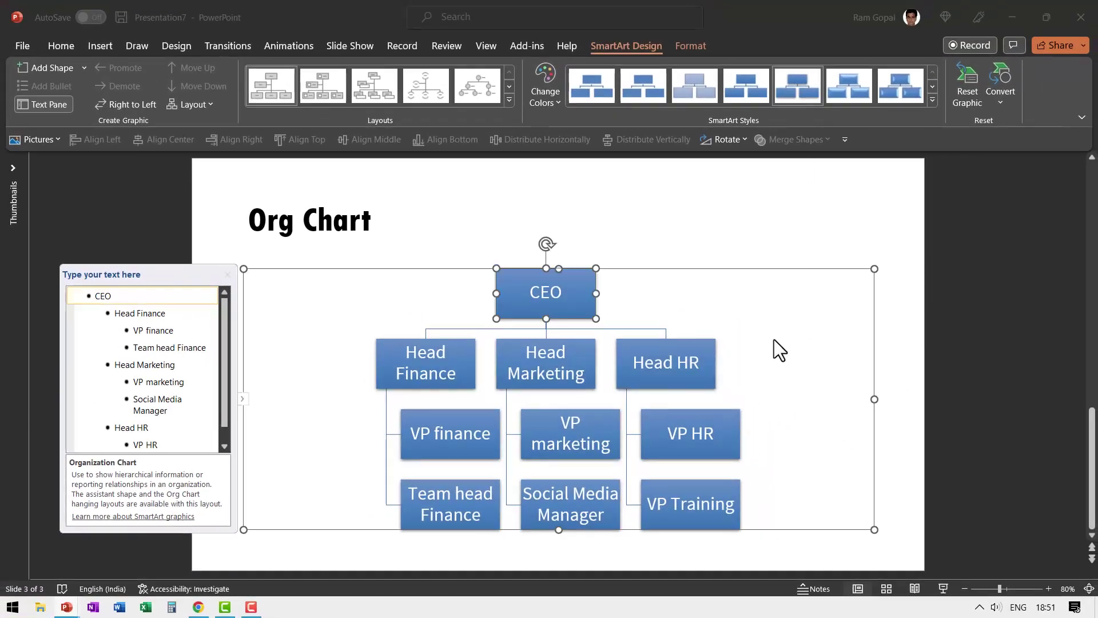
left_click(544, 91)
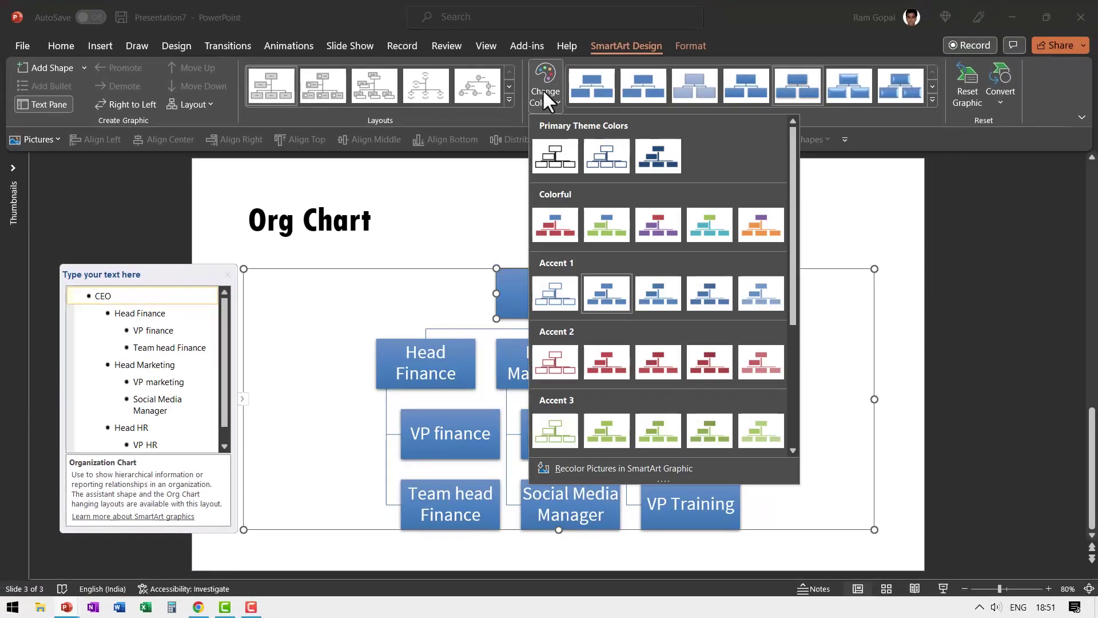
left_click(747, 217)
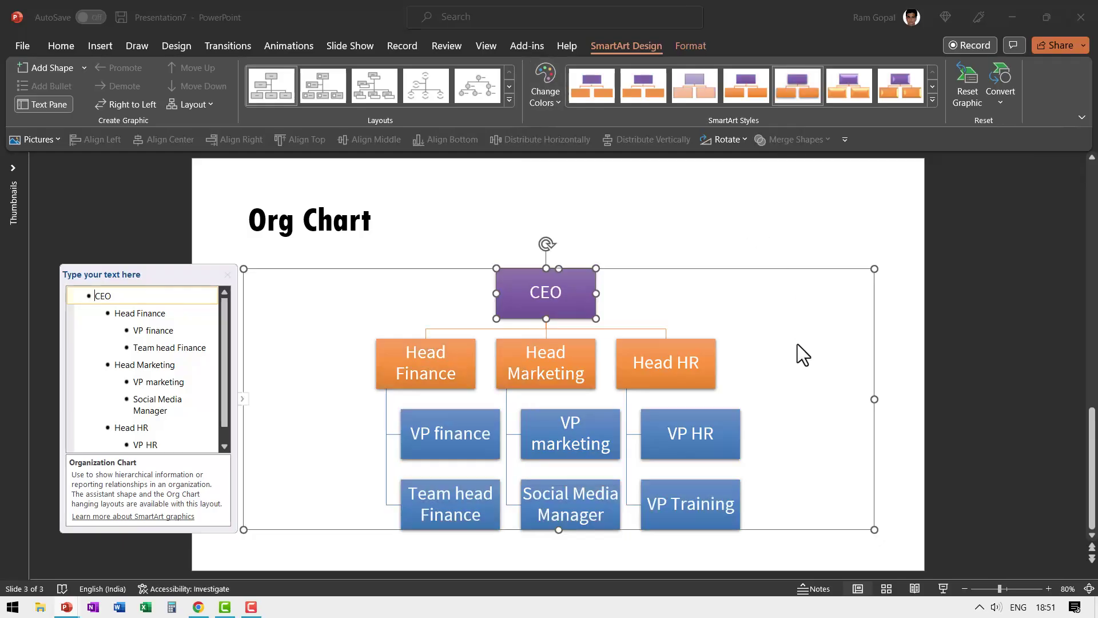
left_click(724, 273)
left_click(290, 46)
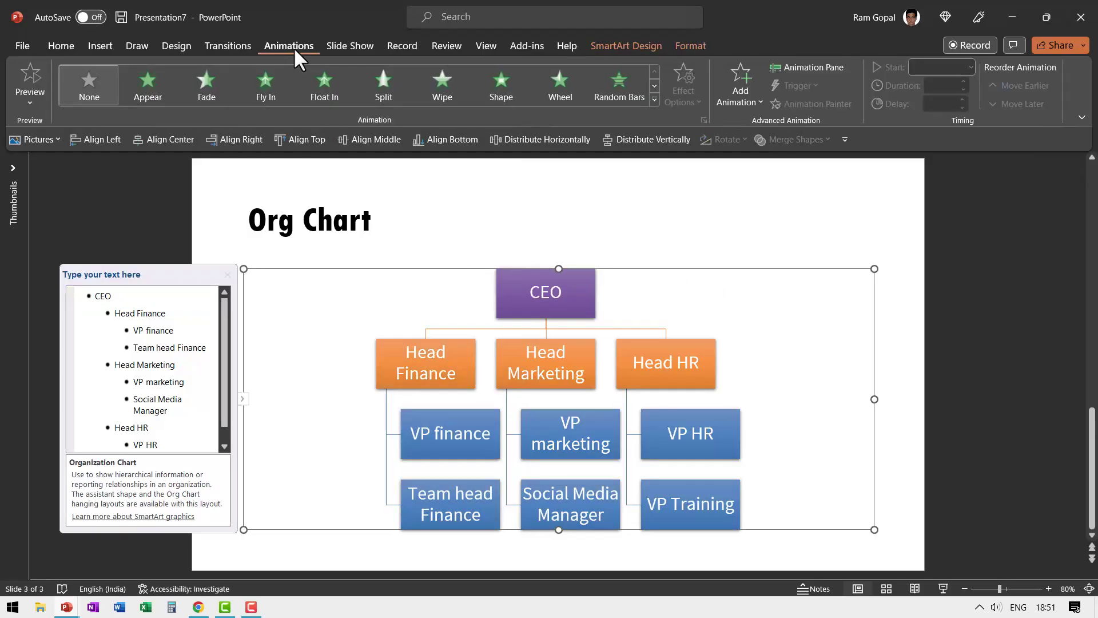
Step: Give the org chart a Fade animation with the Level at Once sequence
left_click(225, 91)
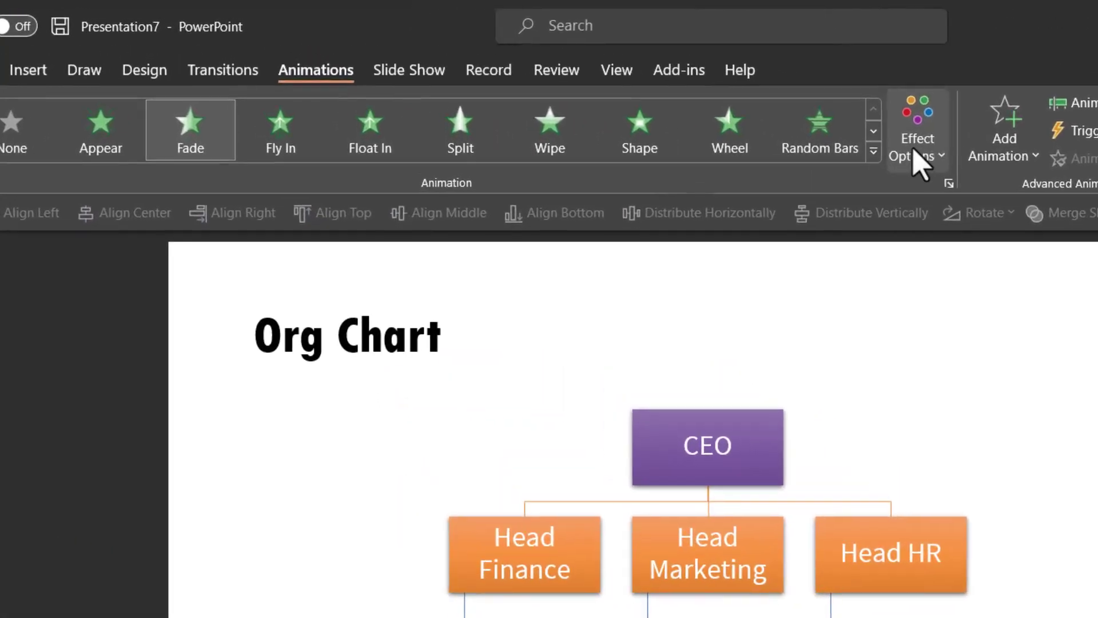
left_click(919, 163)
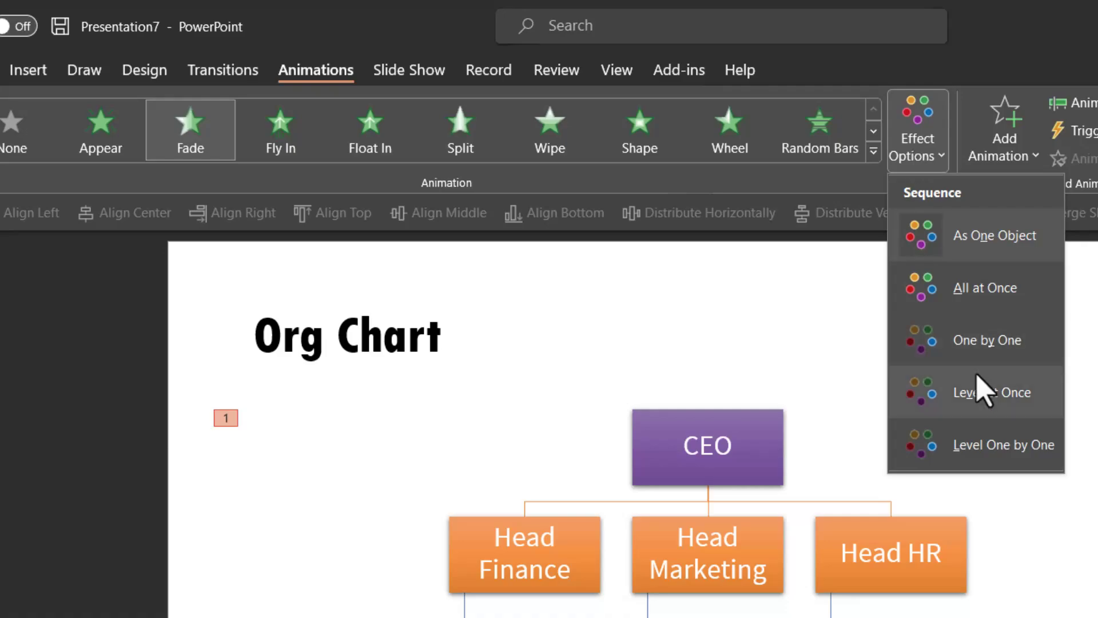
left_click(982, 387)
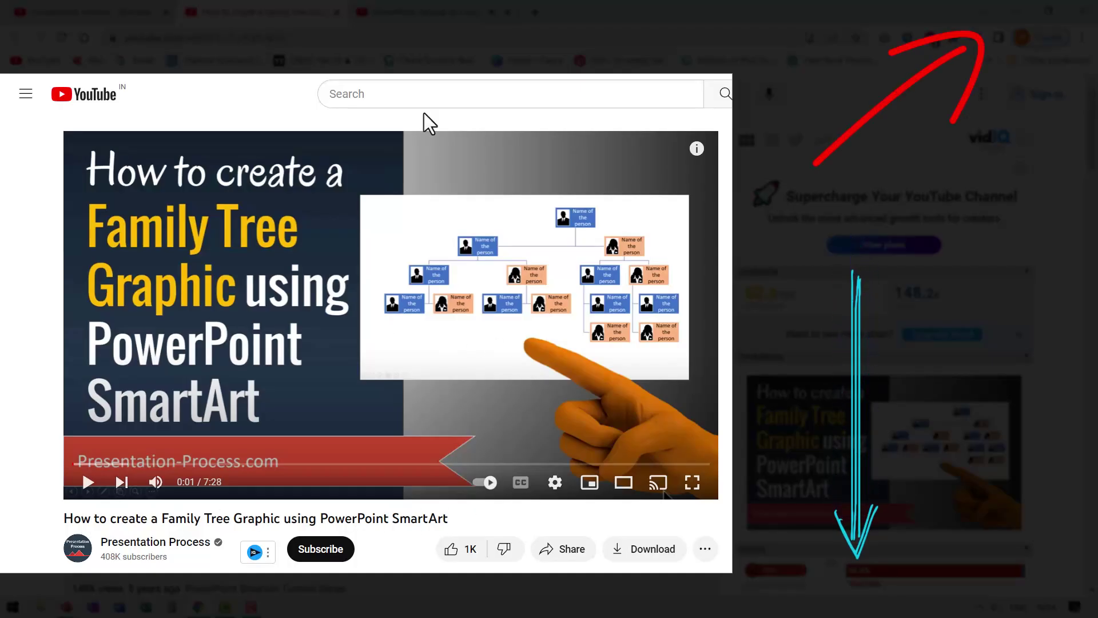
Step: Switch to the 3D Organization Chart tutorial and jump the video to about 0:20
left_click(443, 17)
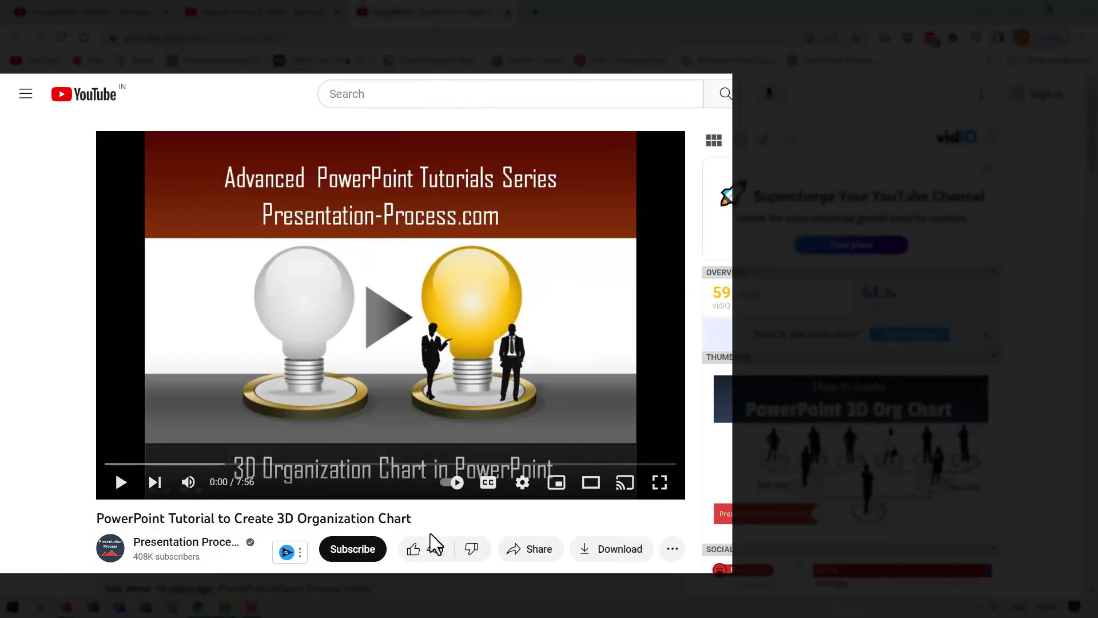
left_click_drag(116, 463, 129, 463)
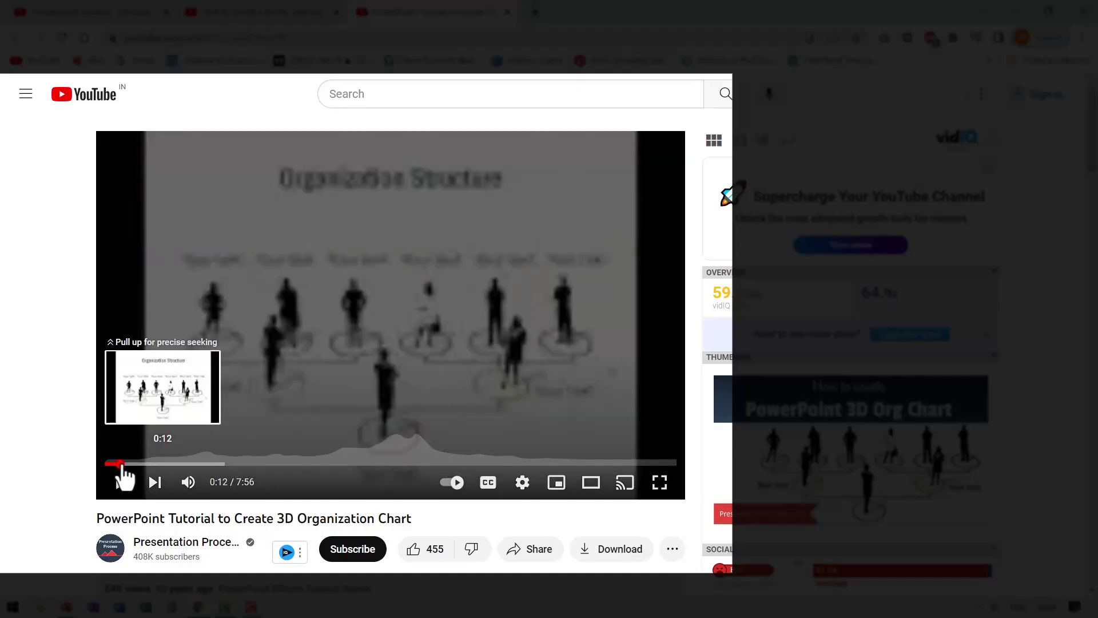